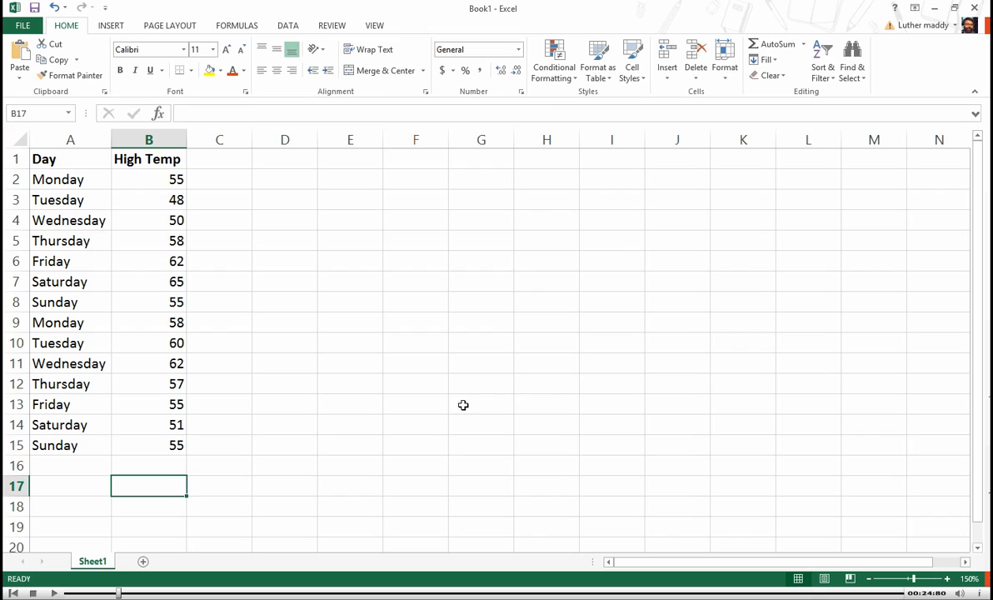
# Step: Label cell A17 "Mean" and calculate the average of B2:B15 in B17
pyautogui.click(81, 484)
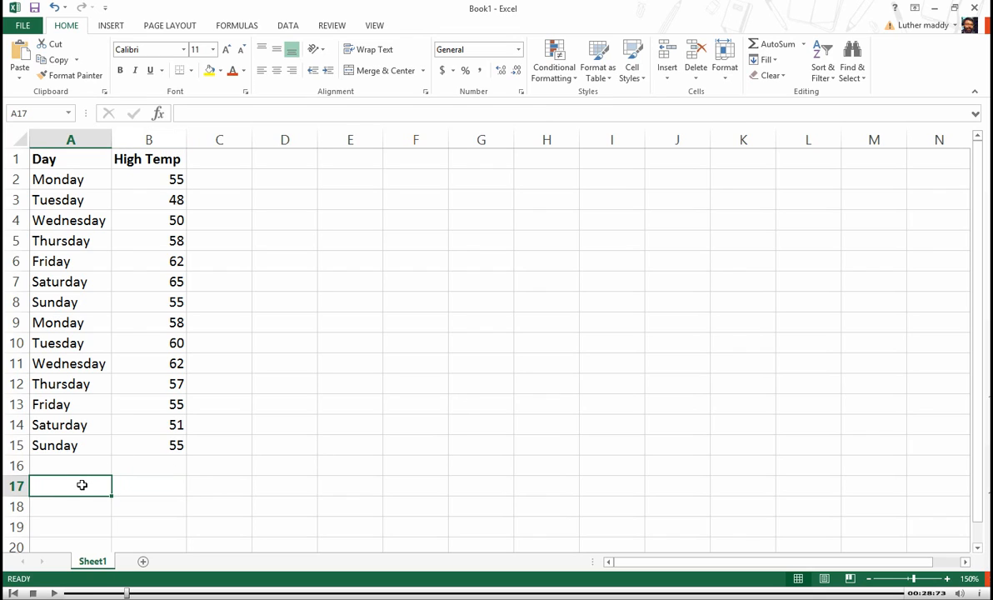
pyautogui.write('Mean')
pyautogui.press('Tab')
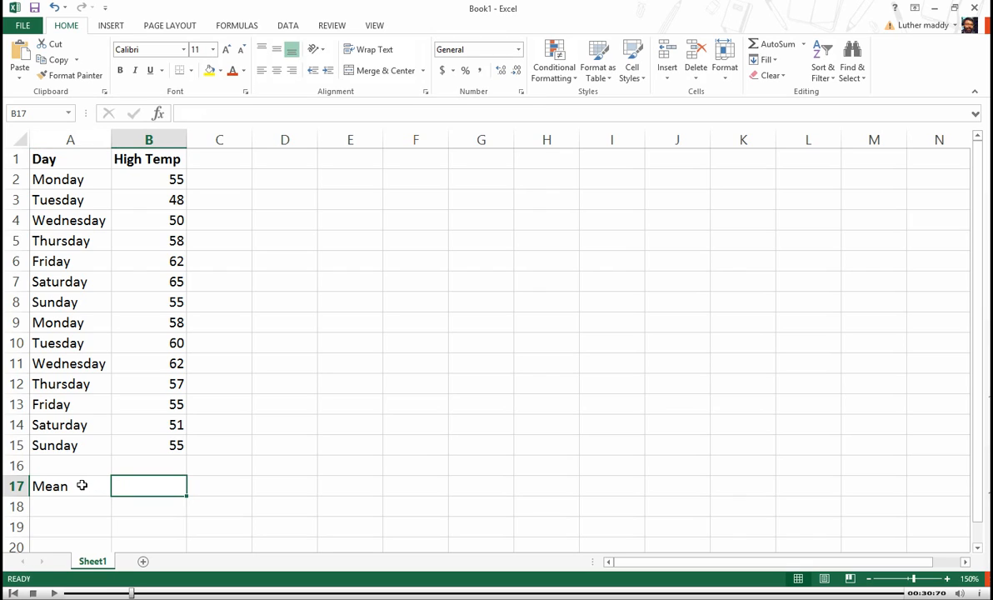
pyautogui.click(804, 44)
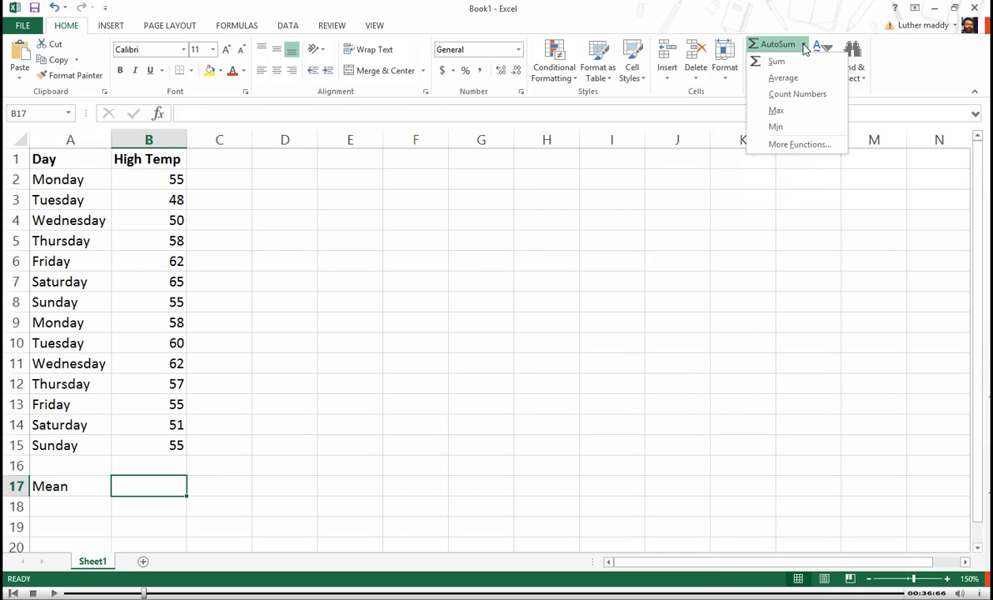
pyautogui.click(787, 81)
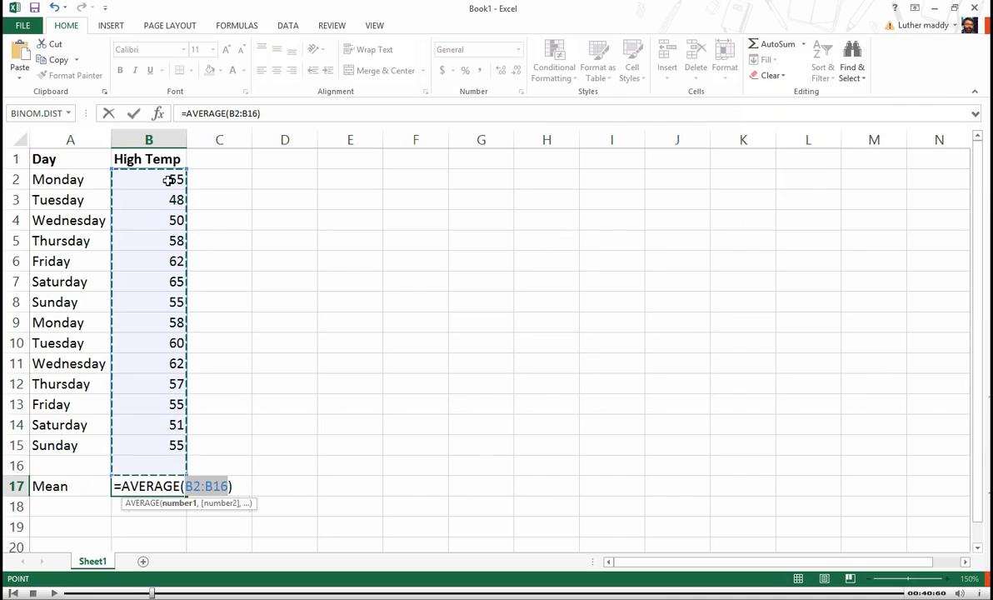
pyautogui.moveTo(144, 181); pyautogui.dragTo(152, 449)
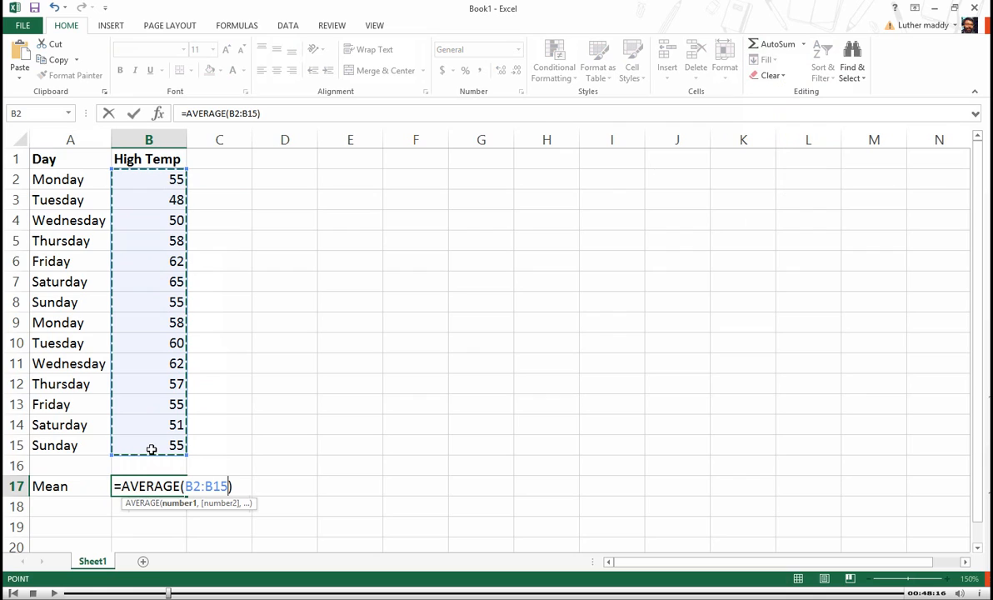
pyautogui.hotkey('ctrl', 'Return')
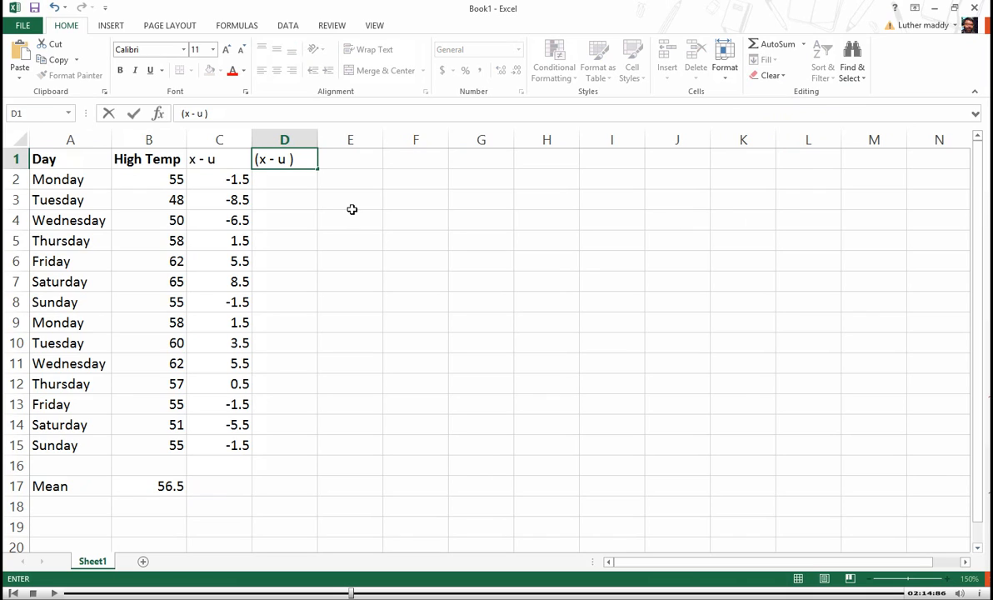
# Step: Complete the D1 heading as "(x - u )^2" and fill D2:D15 with squared deviations, starting from =C2^2
pyautogui.write('^2')
pyautogui.press('Return')
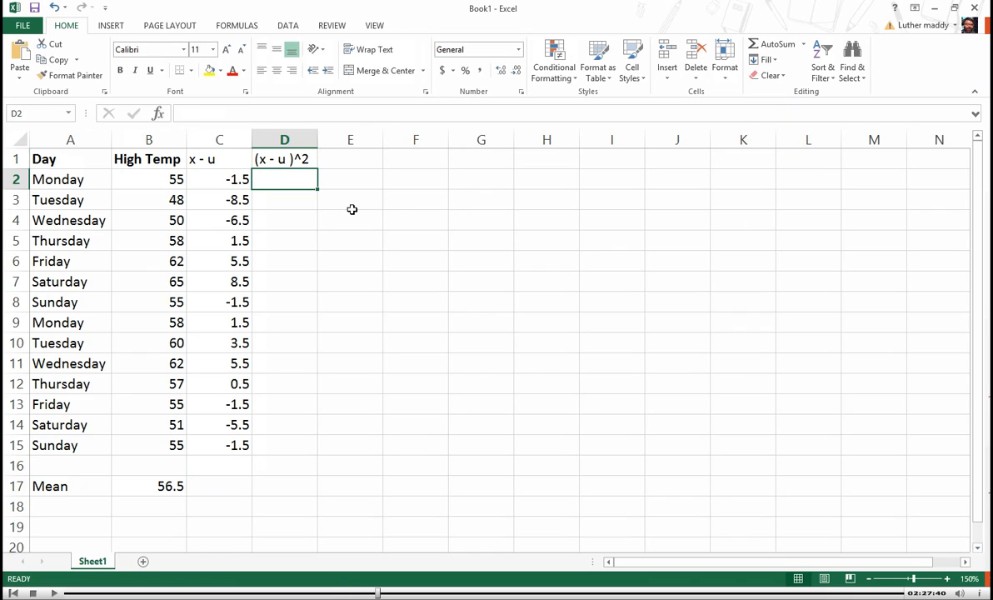
pyautogui.write('=')
pyautogui.press('Left')
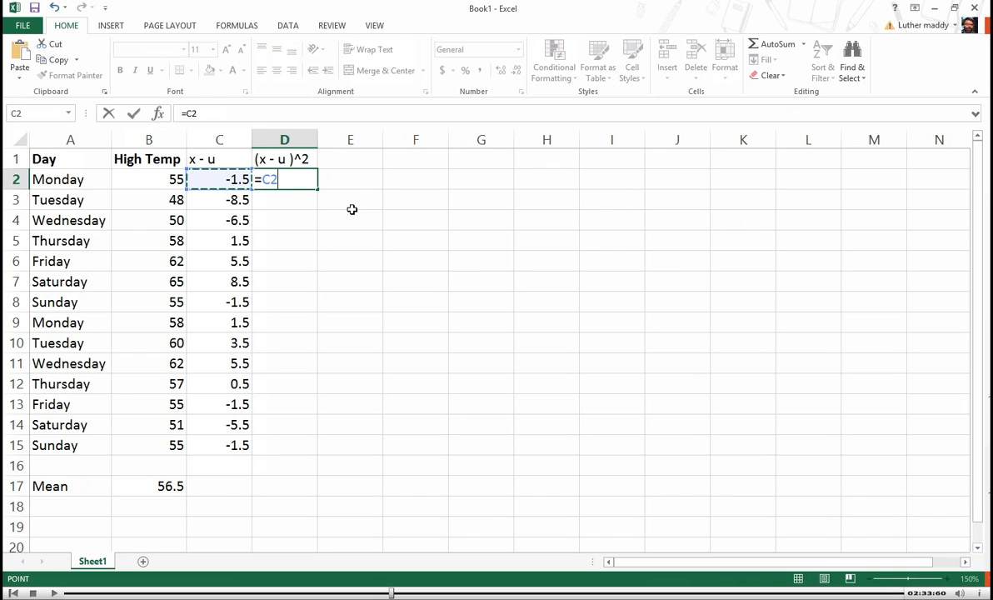
pyautogui.write('^')
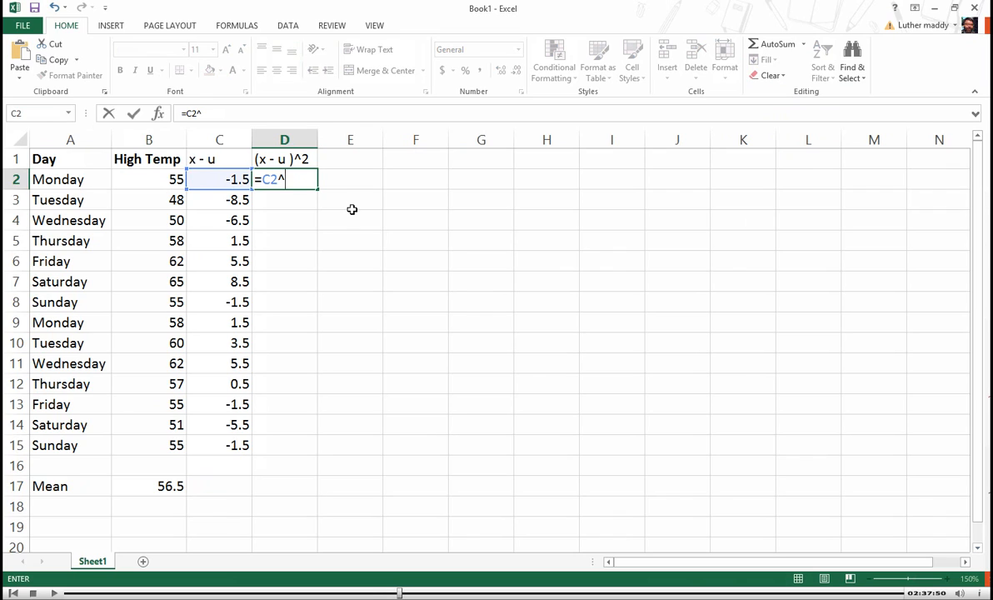
pyautogui.write('3')
pyautogui.press('BackSpace')
pyautogui.write('2')
pyautogui.press('Return')
pyautogui.press('Up')
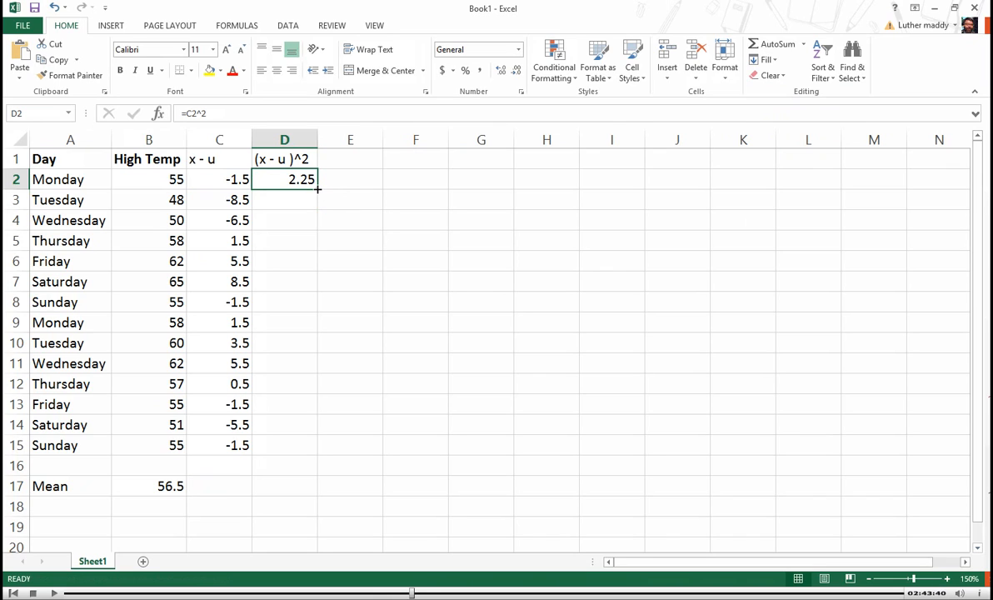
pyautogui.doubleClick(318, 189)
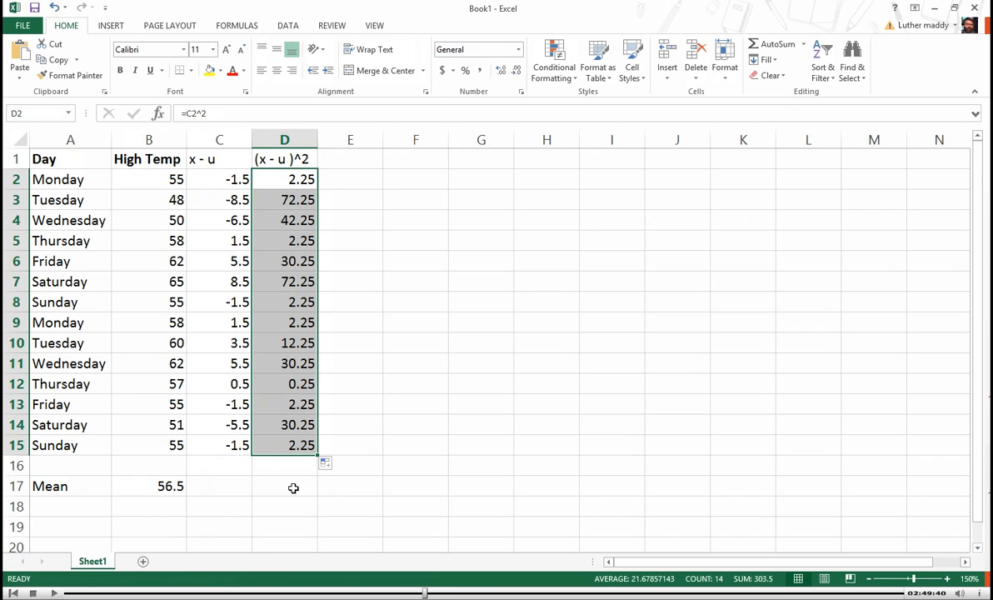
# Step: Label cell C17 "Sum" and total the squared deviations D2:D15 in D17
pyautogui.click(235, 493)
pyautogui.write('Sum')
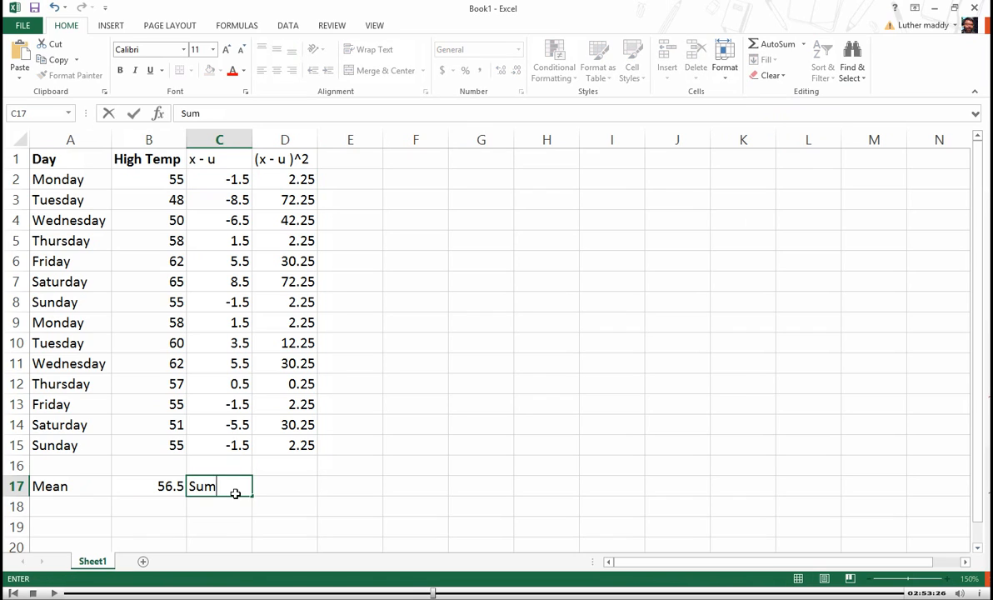
pyautogui.press('Tab')
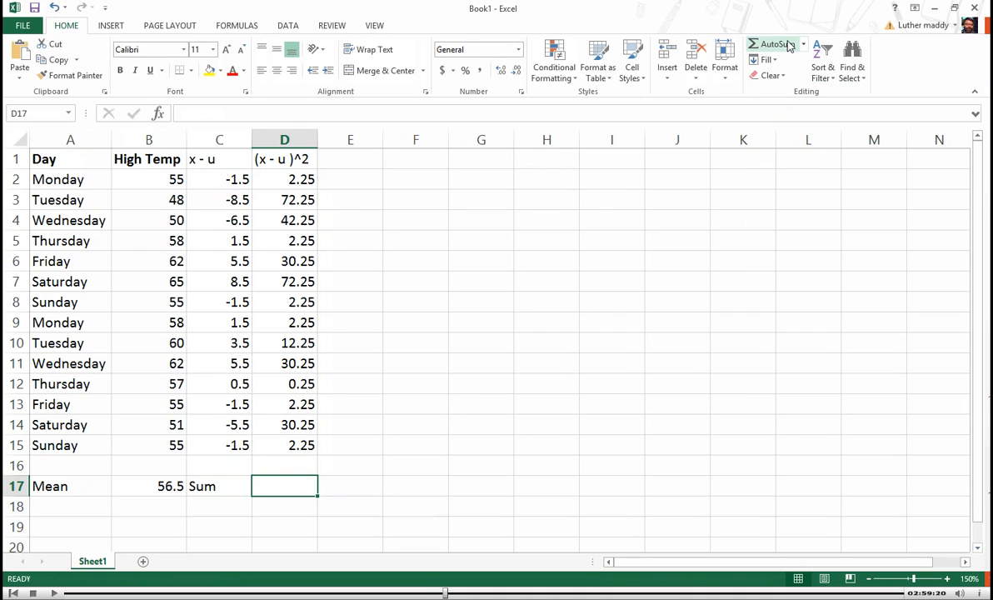
pyautogui.click(789, 46)
pyautogui.moveTo(299, 179); pyautogui.dragTo(272, 450)
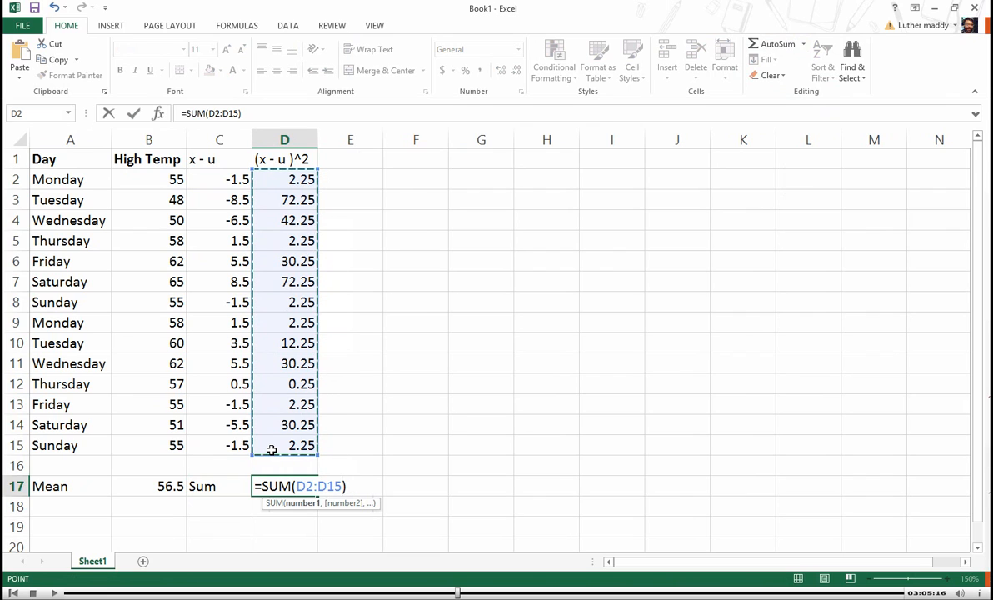
pyautogui.press('Return')
pyautogui.press('Up')
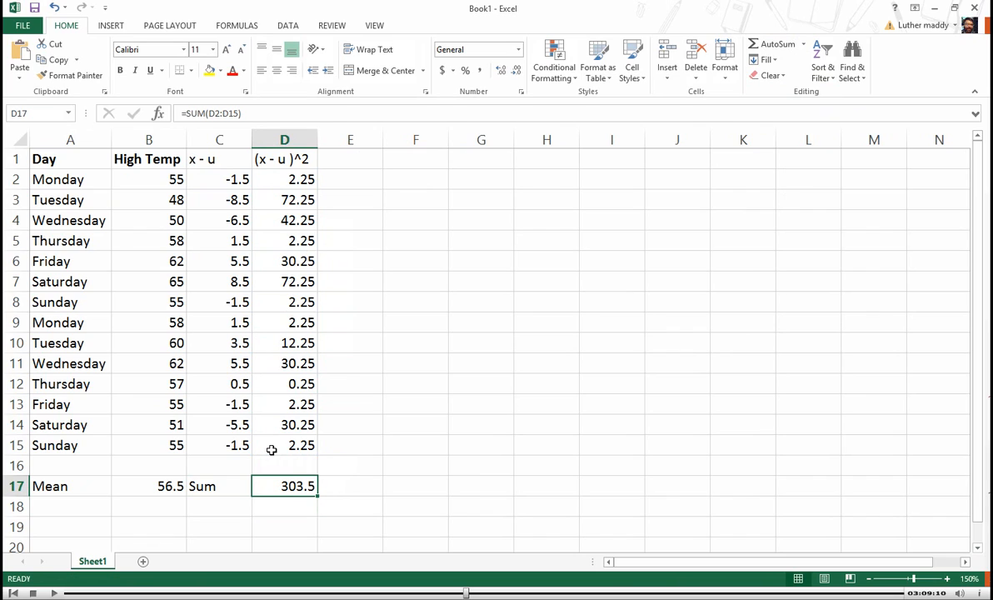
# Step: Label cell C18 "Variance" and calculate it in D18 with the formula =D17/14
pyautogui.press('Down')
pyautogui.press('Left')
pyautogui.write('Variance')
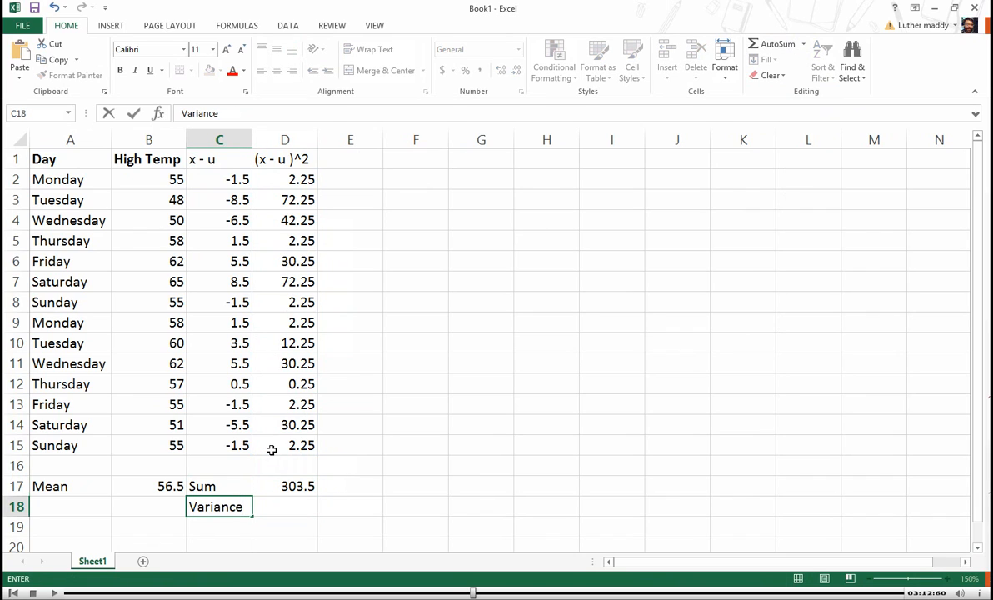
pyautogui.press('Tab')
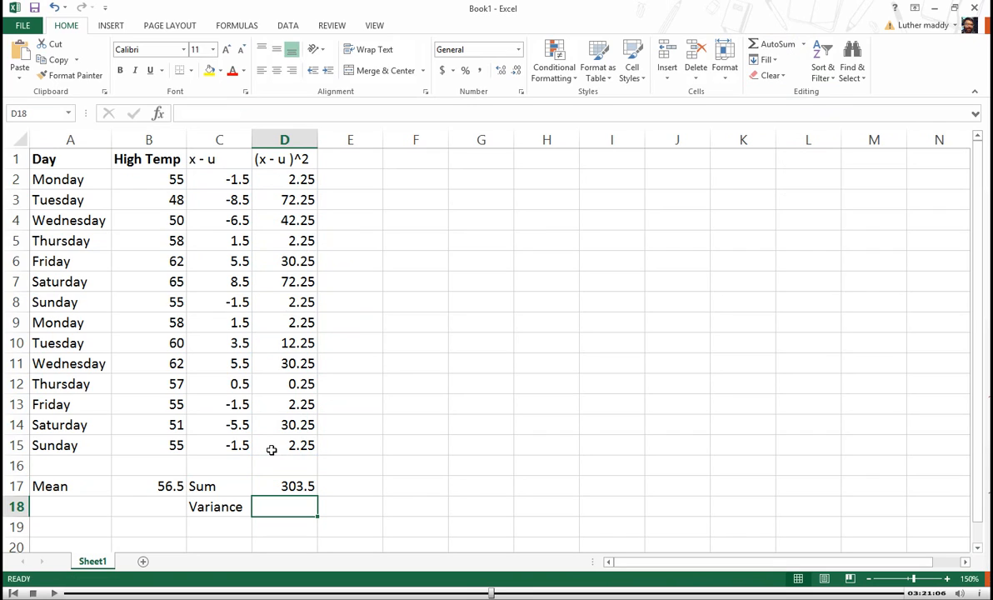
pyautogui.write('=')
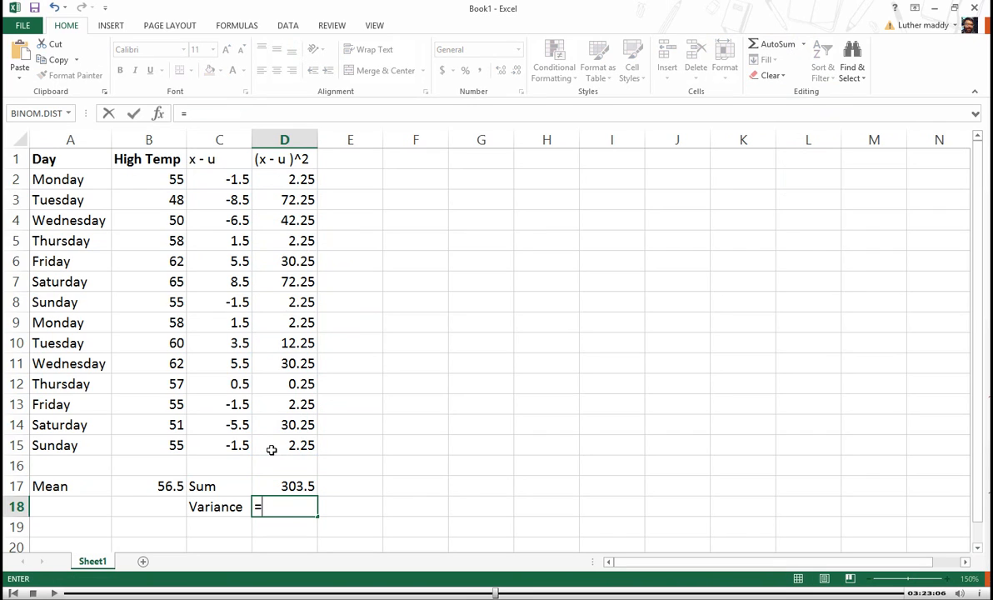
pyautogui.press('Up')
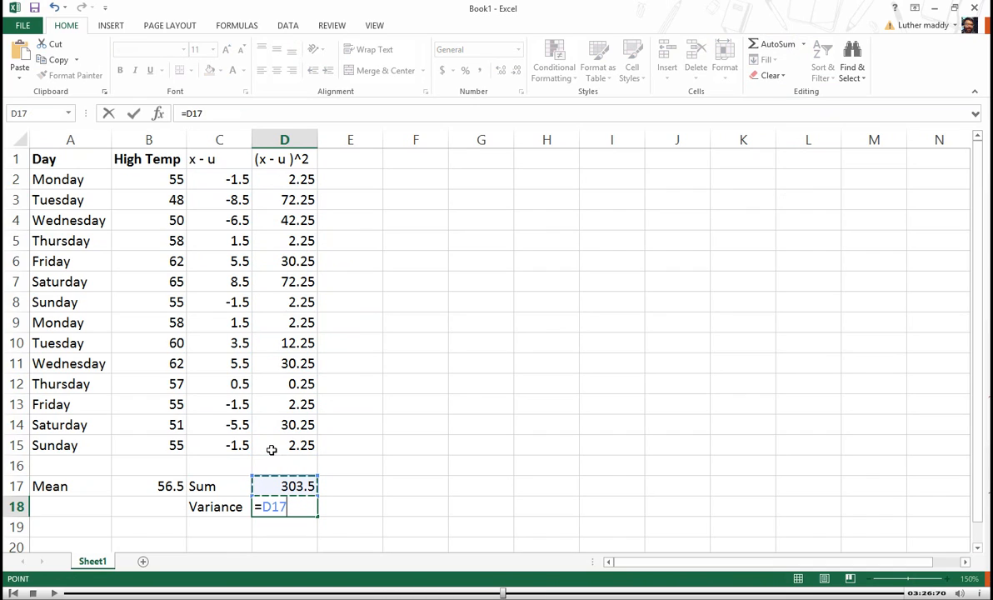
pyautogui.write('/14')
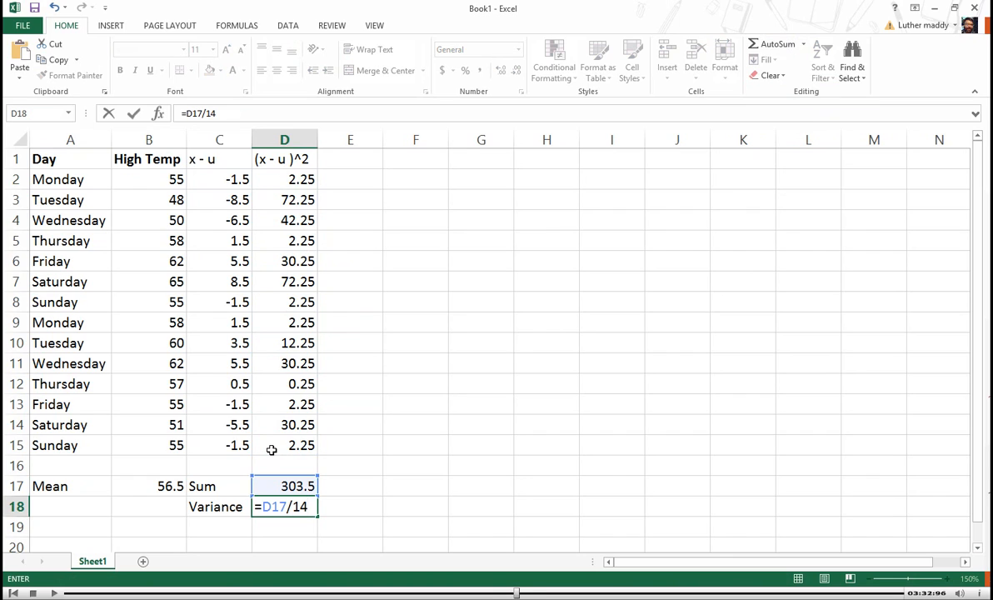
pyautogui.hotkey('ctrl', 'Return')
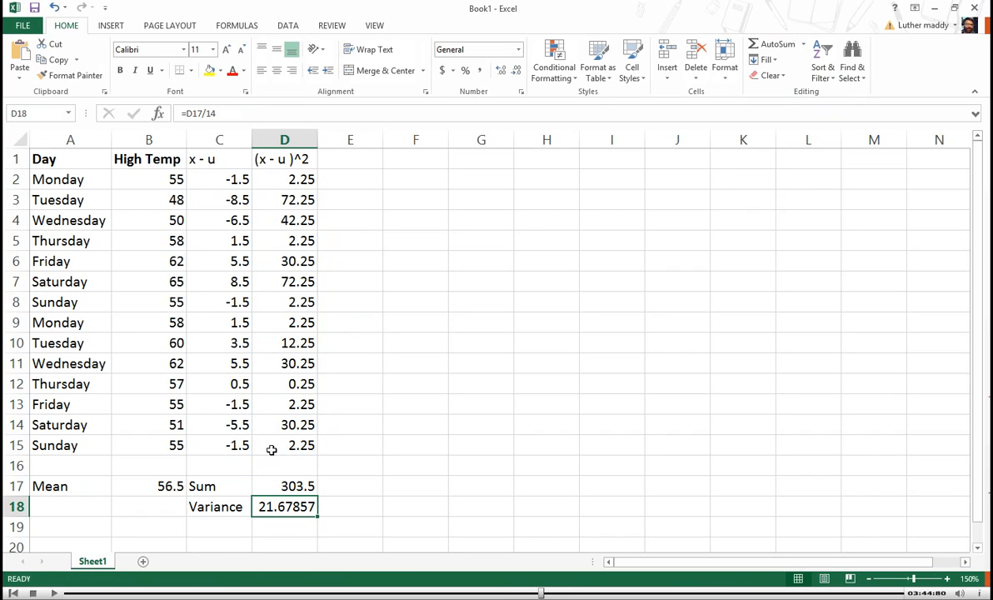
# Step: Label cell C19 "Std Dev" and begin a formula in D19
pyautogui.press('Down')
pyautogui.press('Left')
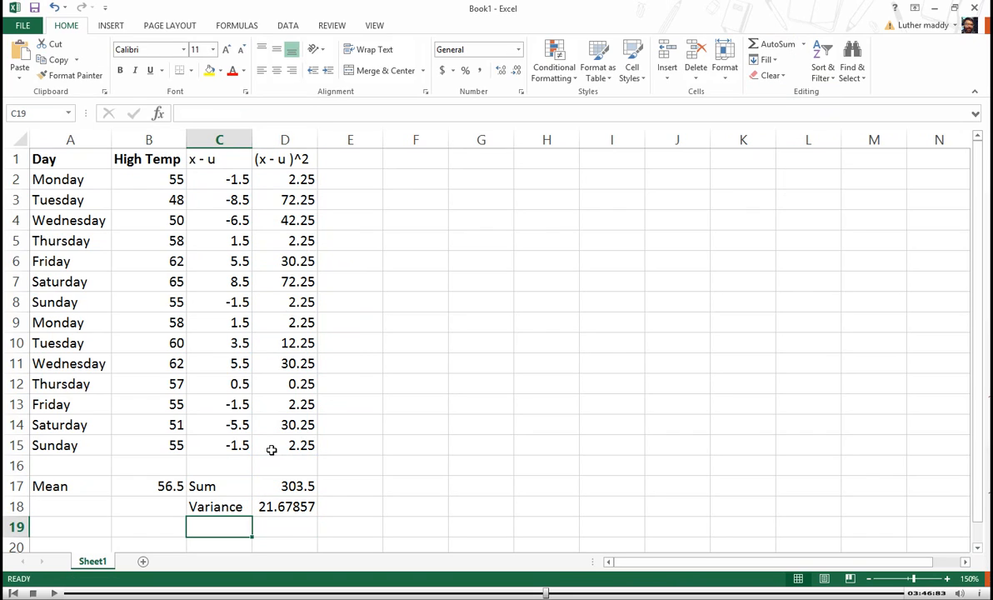
pyautogui.write('Std Dev')
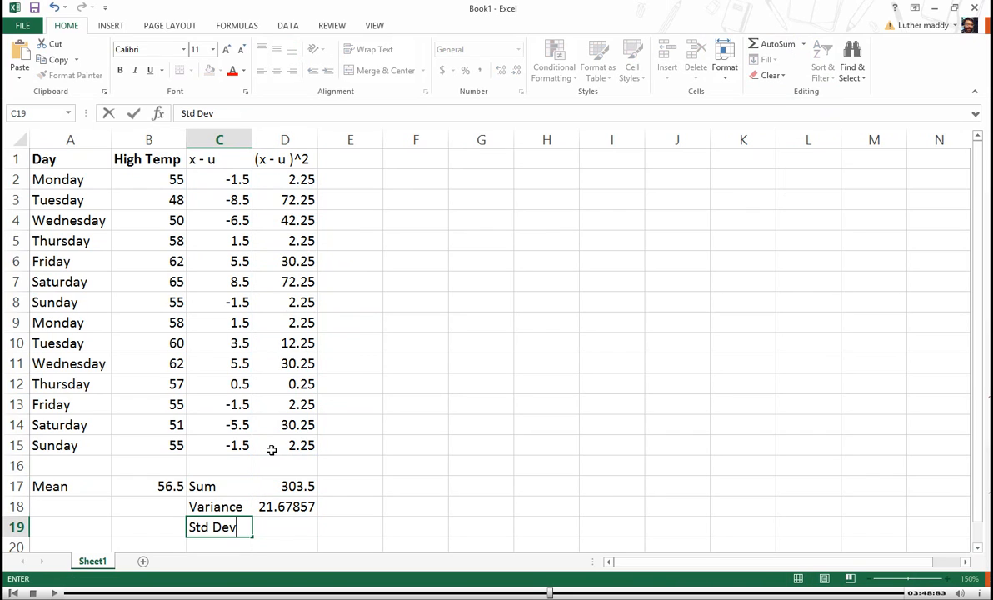
pyautogui.press('Tab')
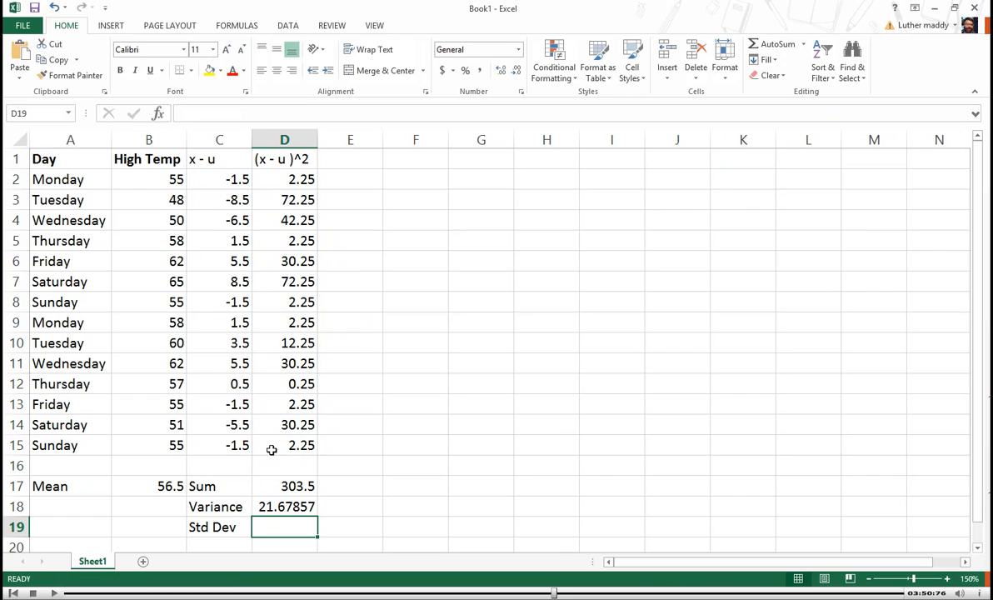
pyautogui.write('=')
pyautogui.press('Up')
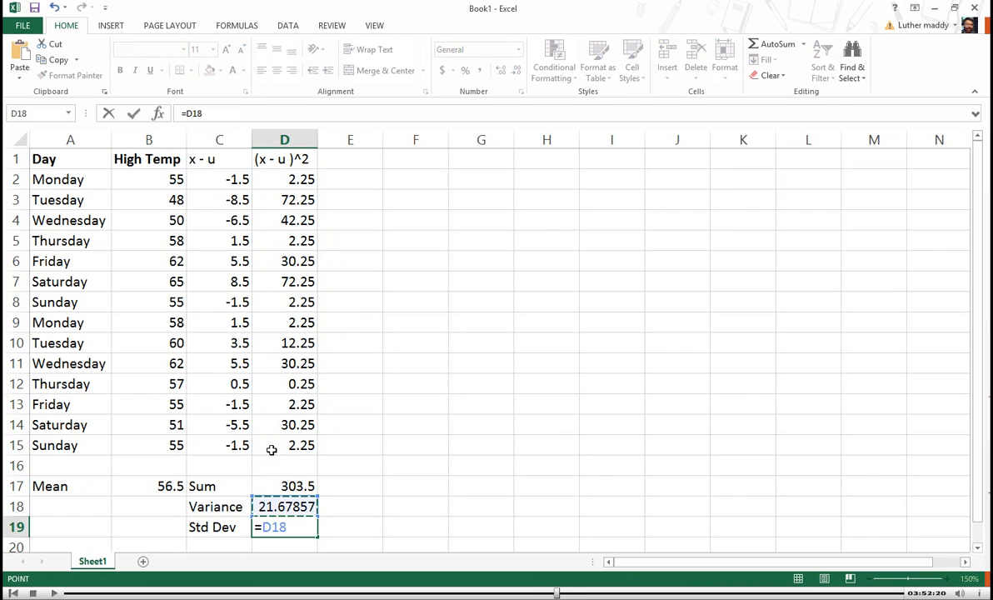
pyautogui.press('BackSpace')
pyautogui.press('BackSpace')
pyautogui.press('BackSpace')
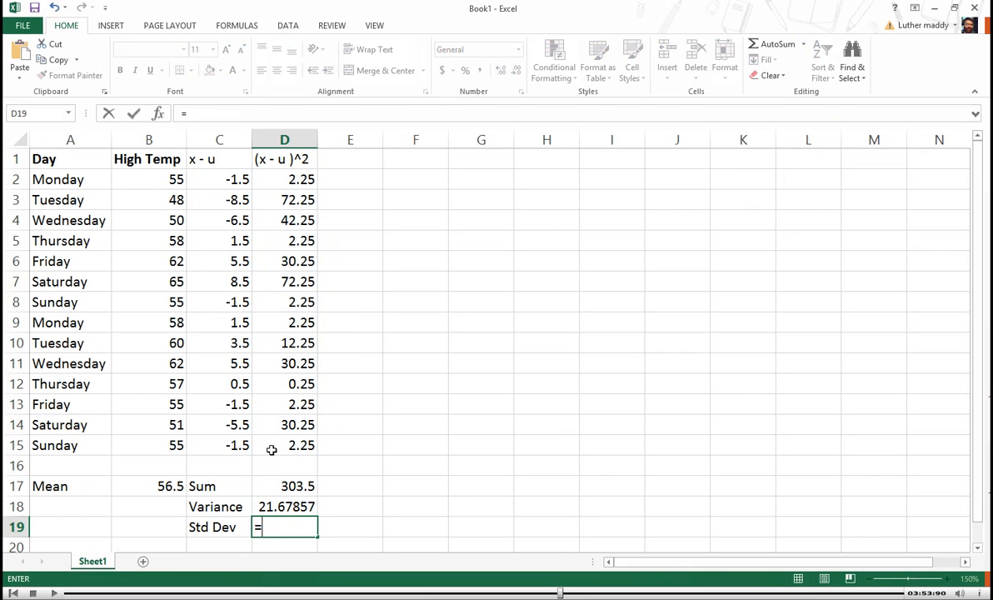
# Step: Complete the standard deviation formula in D19 as =sqrt(D18)
pyautogui.write('sq')
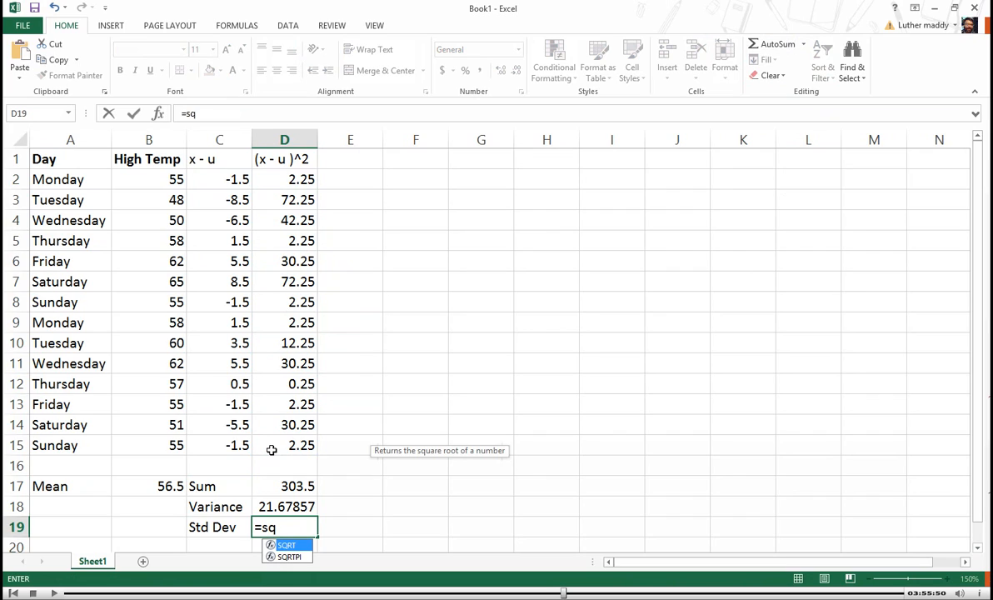
pyautogui.write('rt(')
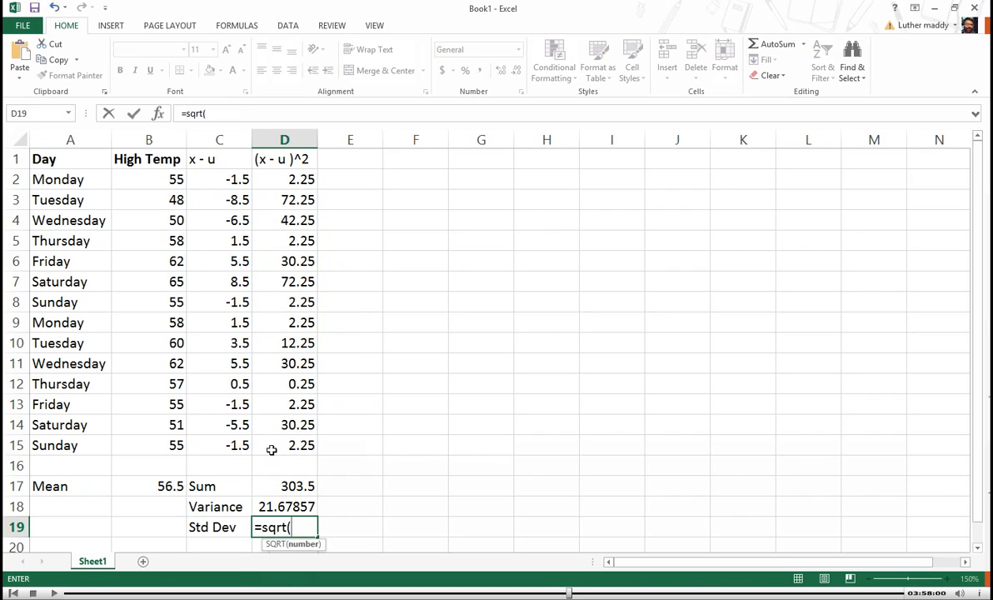
pyautogui.press('Up')
pyautogui.write(')')
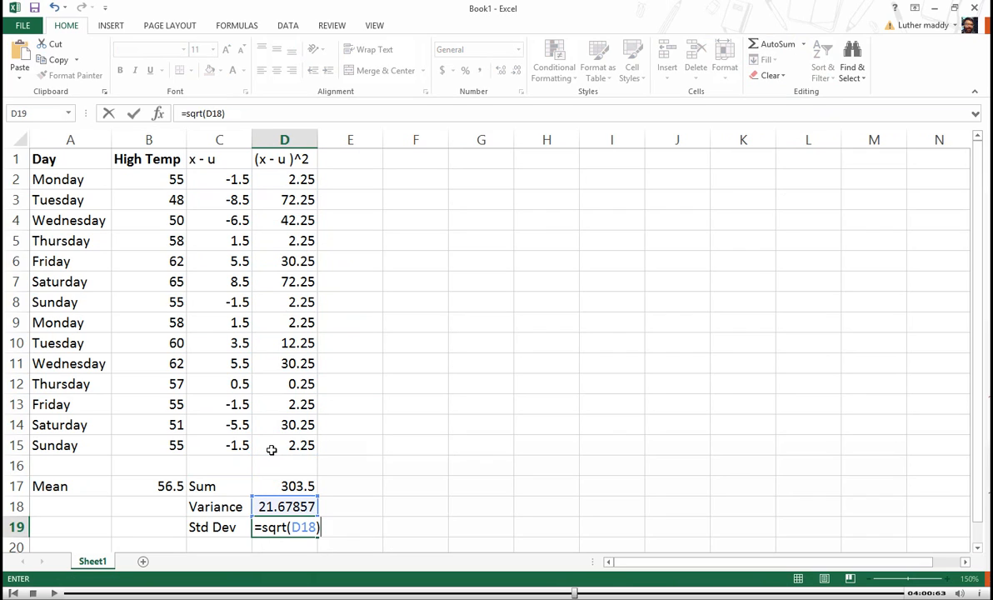
pyautogui.hotkey('ctrl', 'Return')
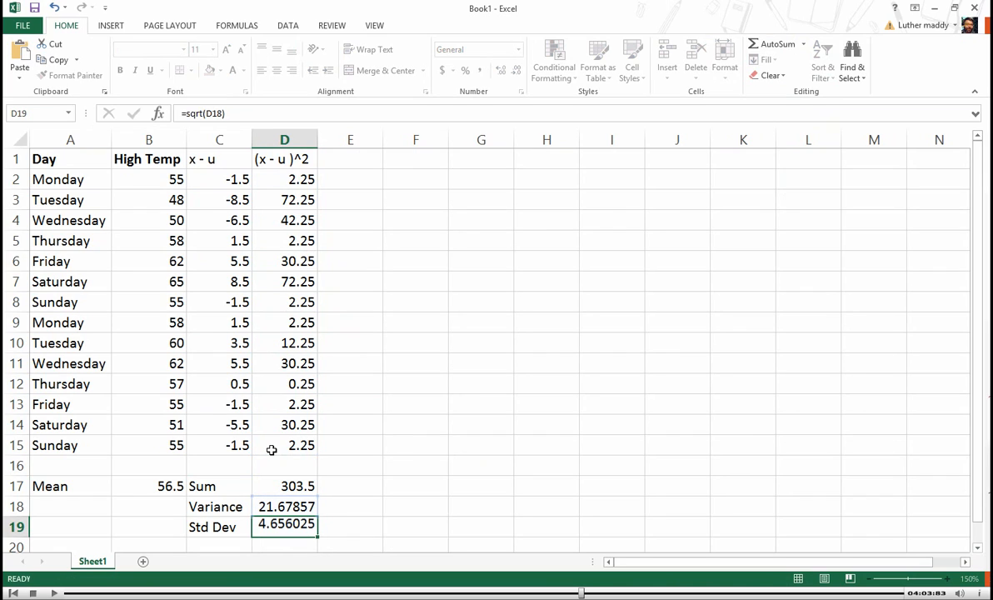
# Step: Select the empty cell F18, two columns beside the variance result, as the location for a check calculation
pyautogui.press('Down')
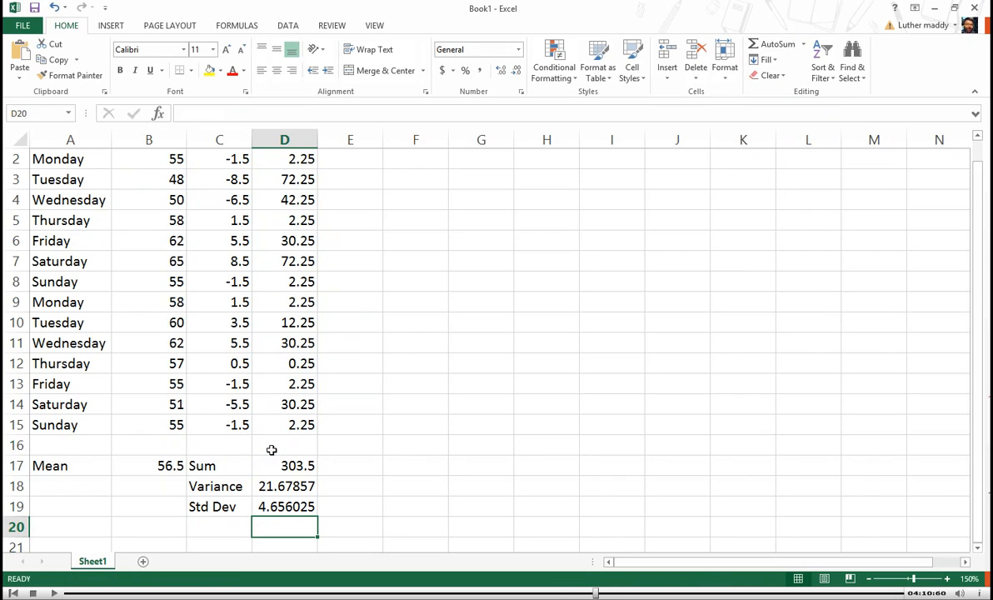
pyautogui.press('Up')
pyautogui.press('Up')
pyautogui.press('Up')
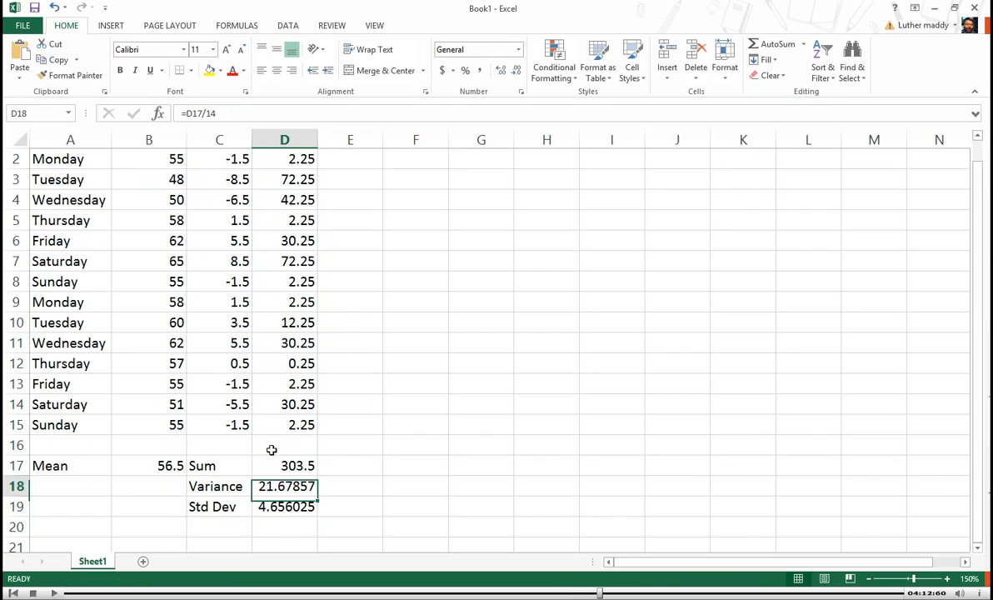
pyautogui.press('Right')
pyautogui.press('Right')
pyautogui.press('Right')
pyautogui.press('Left')
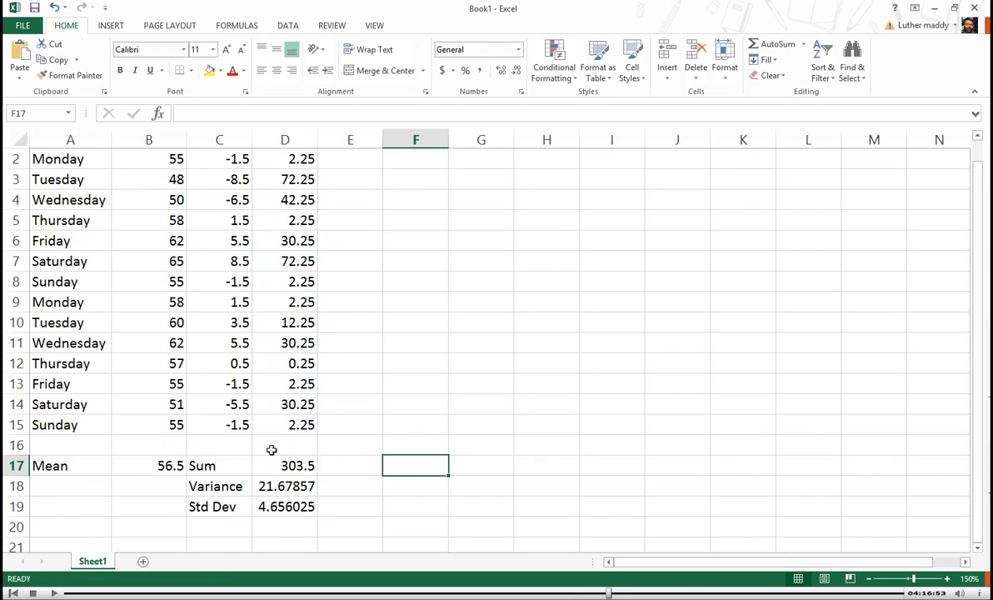
pyautogui.press('Down')
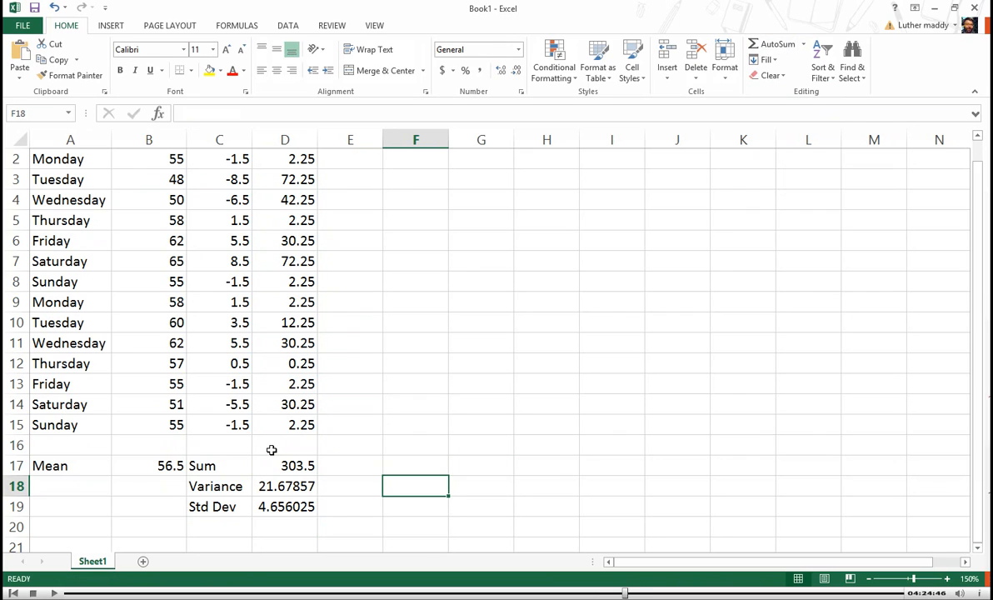
pyautogui.write('=')
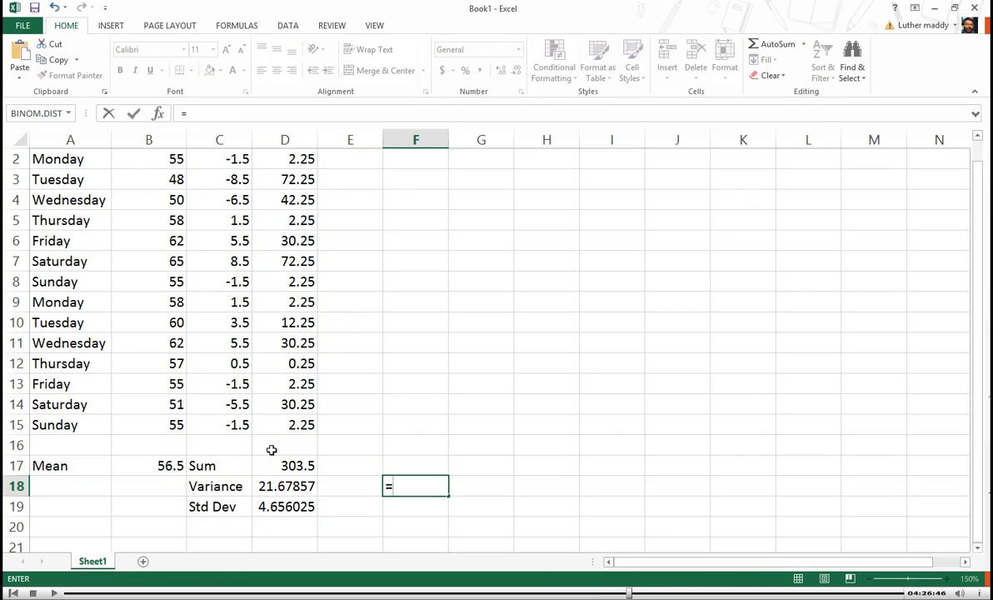
pyautogui.write('std')
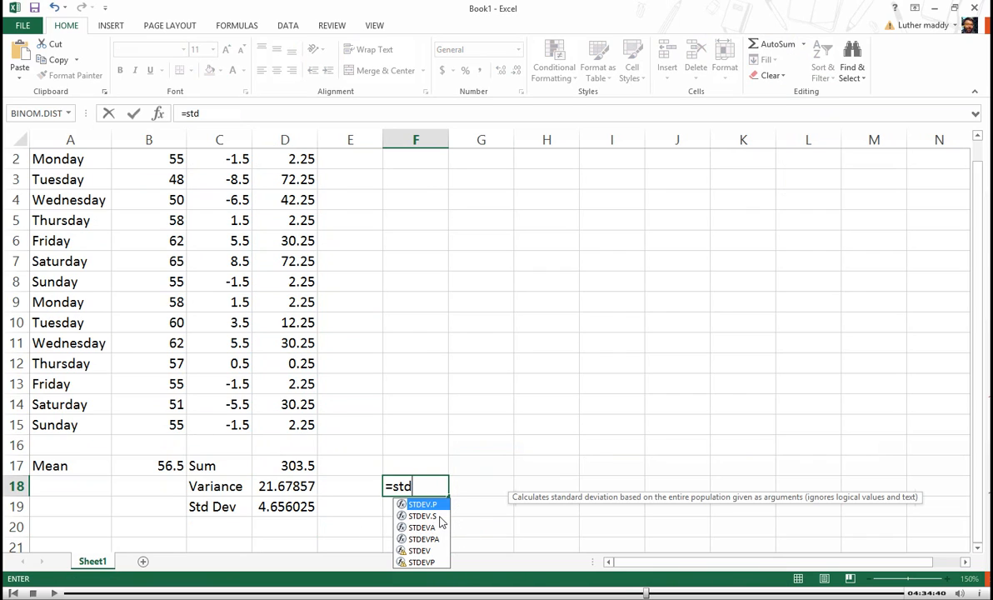
pyautogui.click(436, 518)
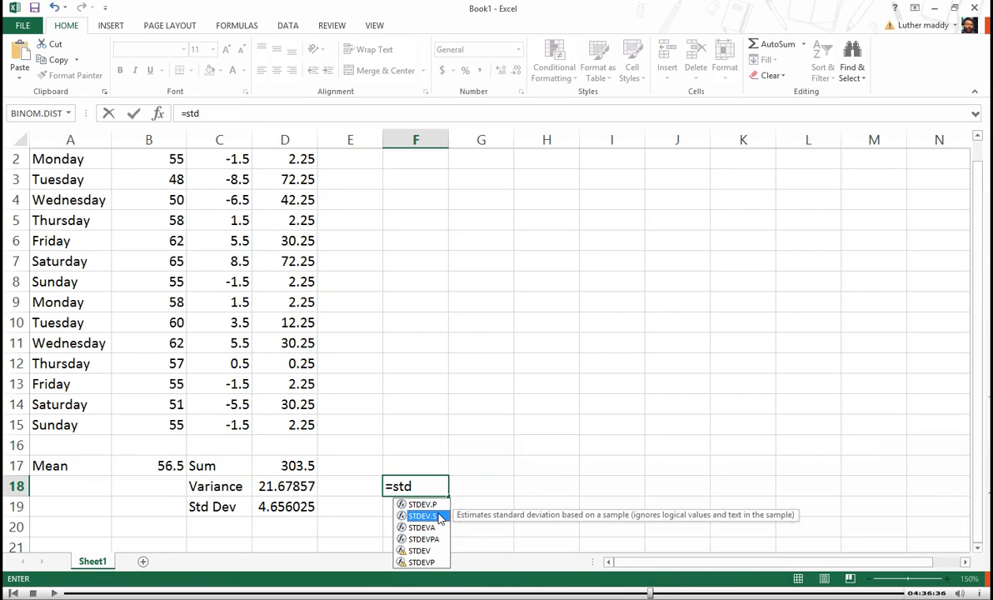
pyautogui.click(435, 504)
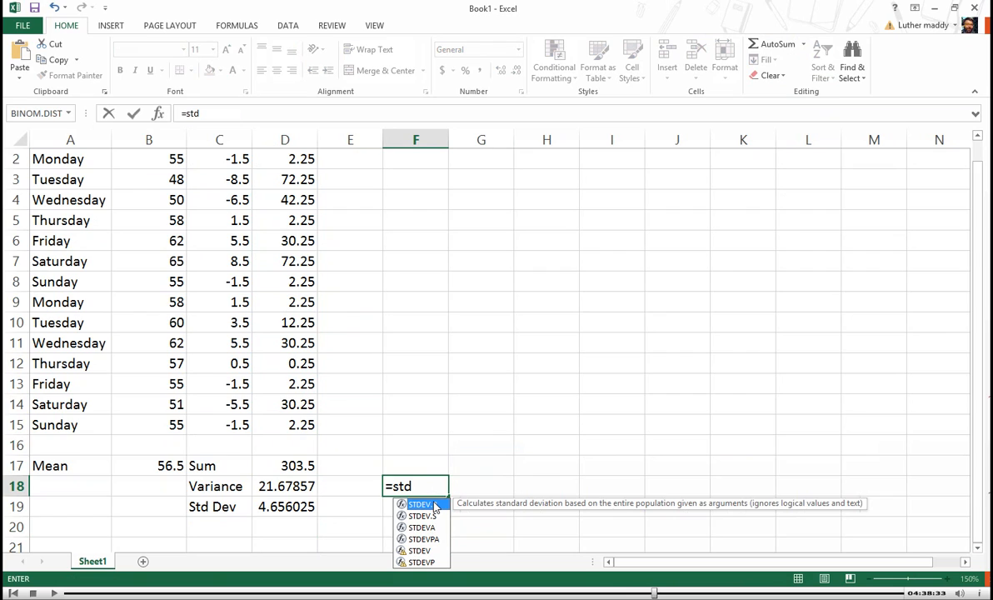
pyautogui.click(433, 516)
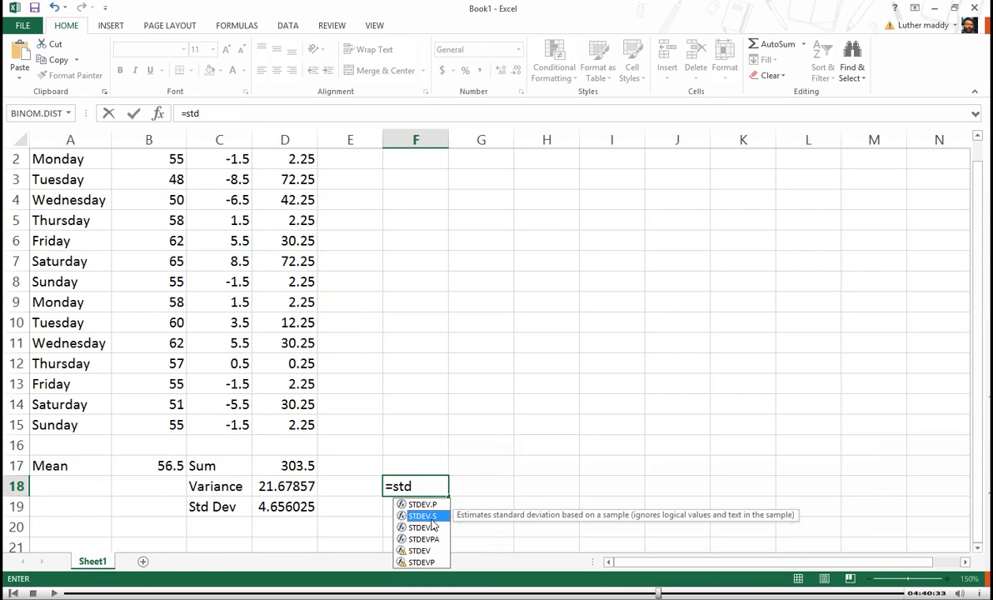
pyautogui.press('Escape')
pyautogui.press('Escape')
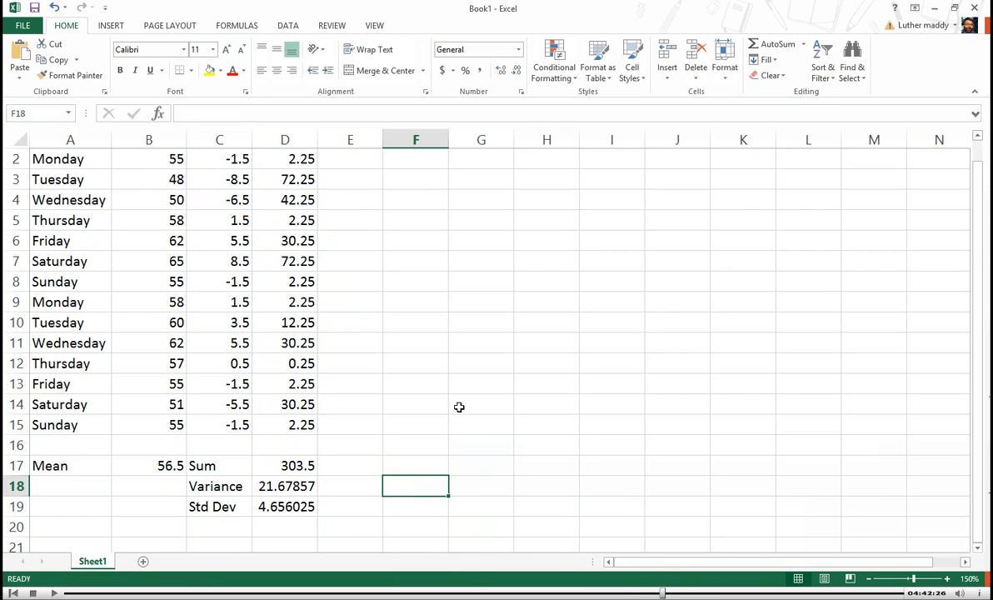
# Step: Insert the STDEV.P function from the Statistical category into cell F18
pyautogui.click(803, 47)
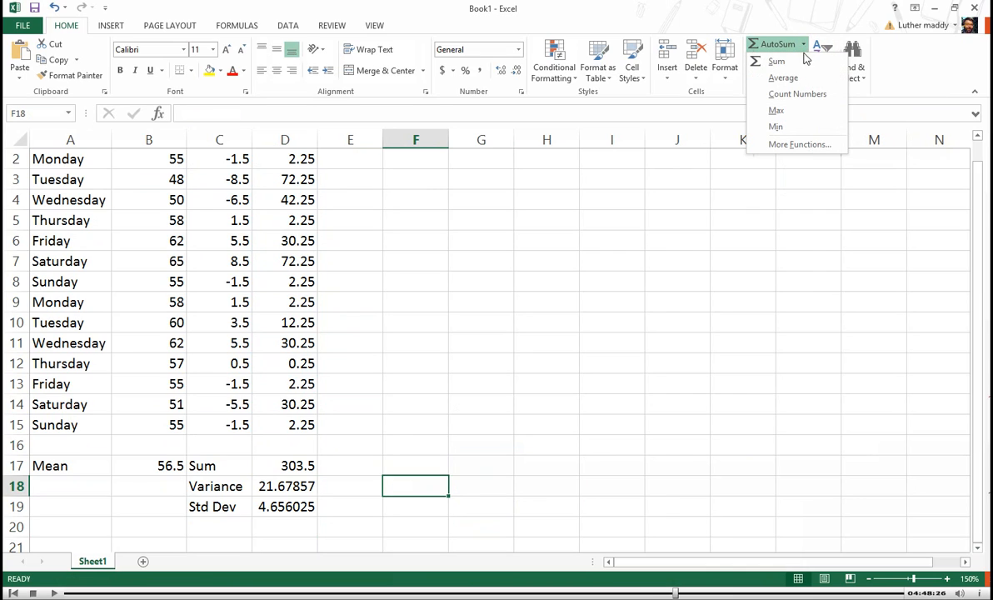
pyautogui.click(781, 146)
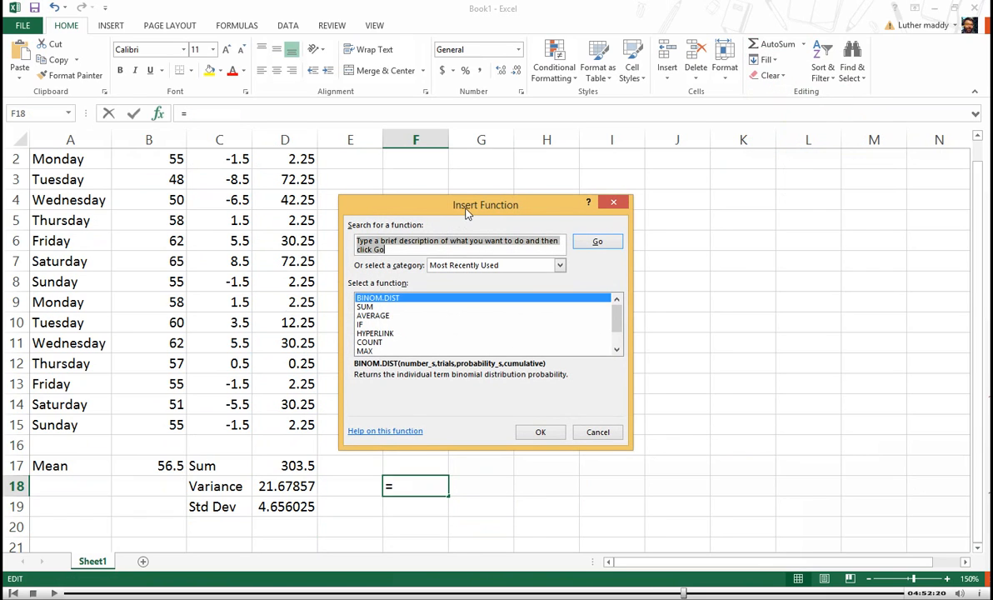
pyautogui.moveTo(467, 212); pyautogui.dragTo(469, 152)
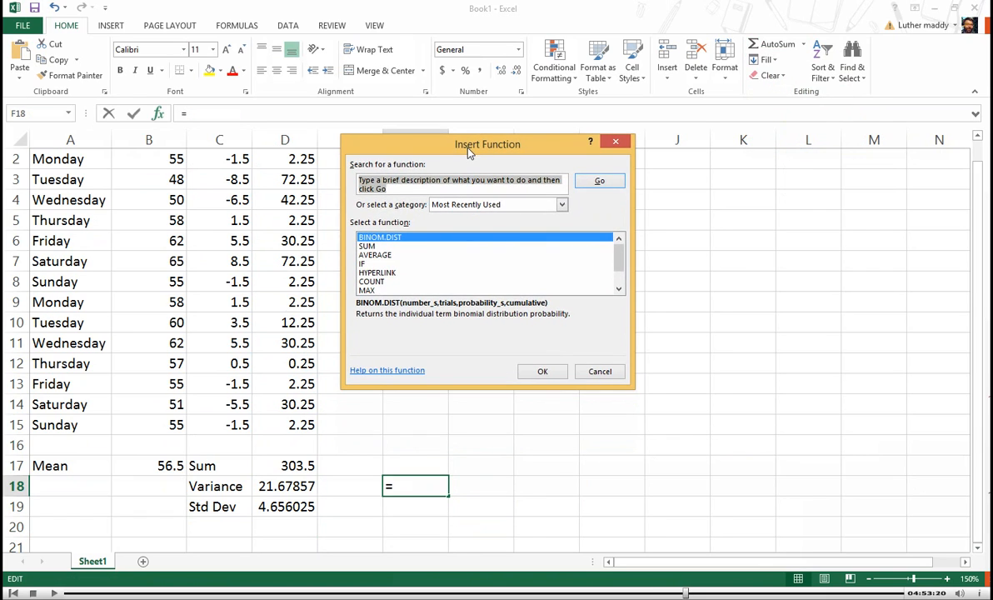
pyautogui.click(562, 206)
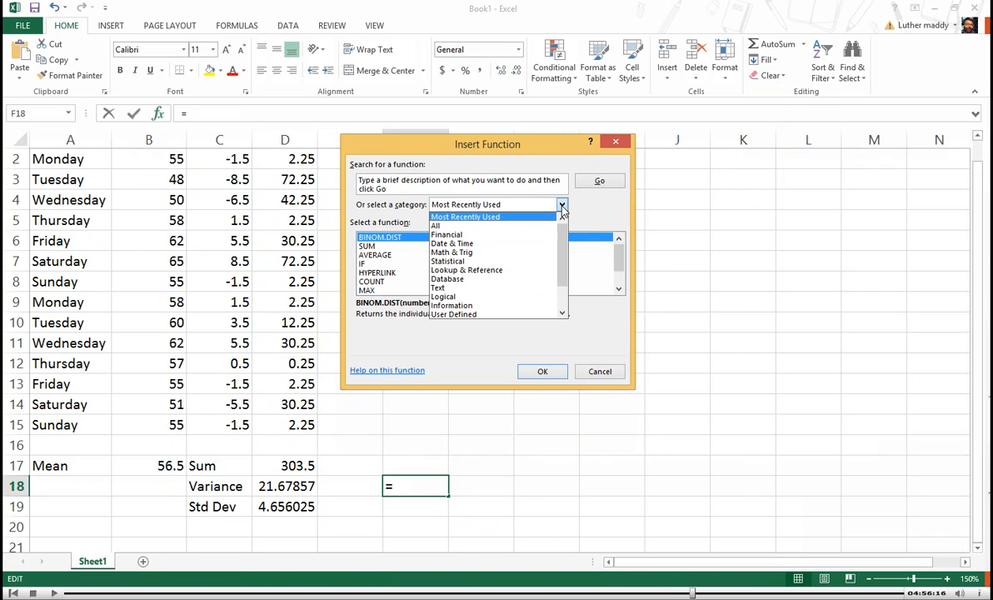
pyautogui.click(450, 263)
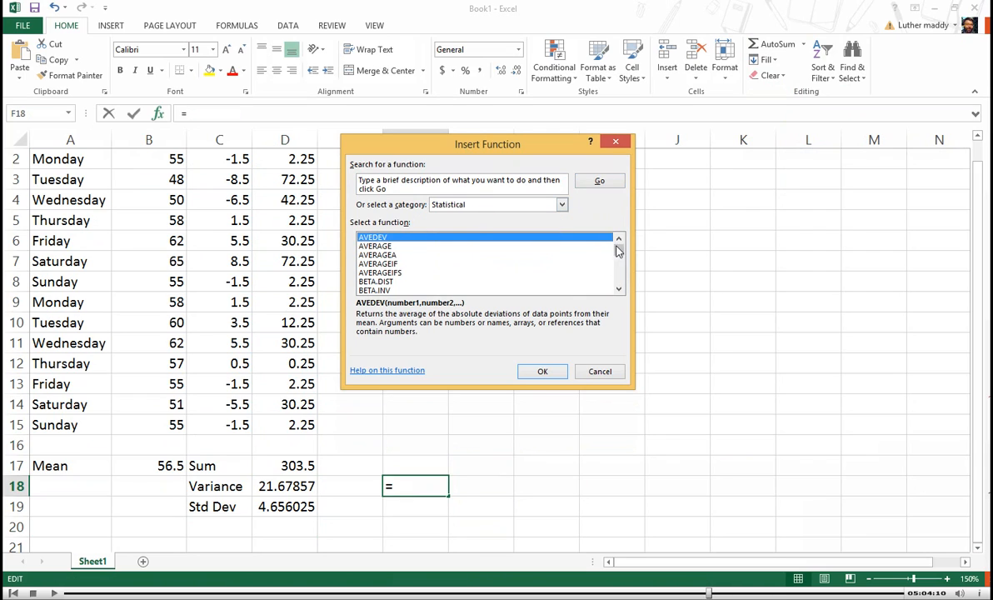
pyautogui.click(618, 289)
pyautogui.moveTo(618, 288); pyautogui.dragTo(618, 289)
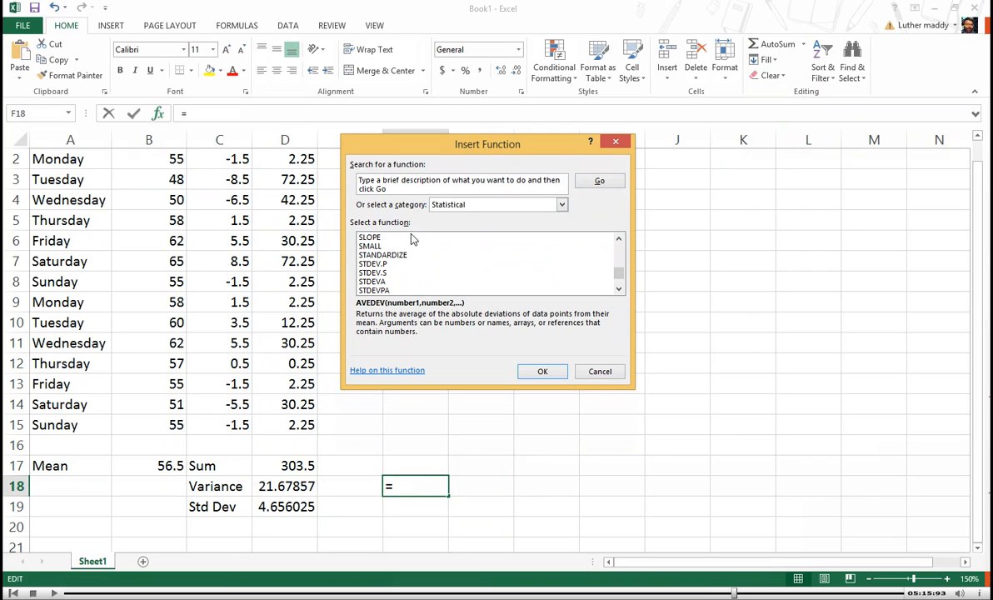
pyautogui.click(372, 238)
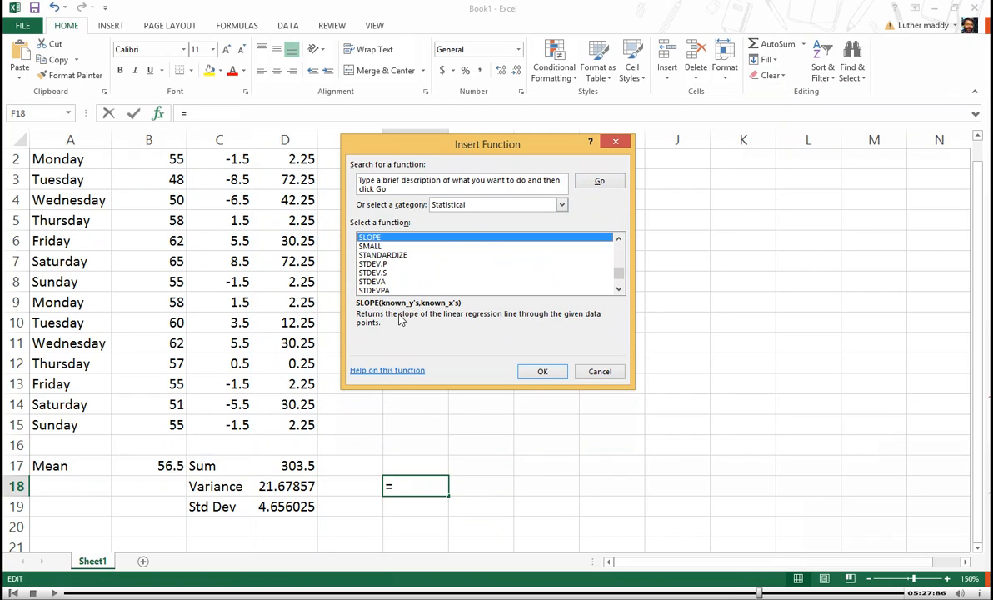
pyautogui.click(375, 264)
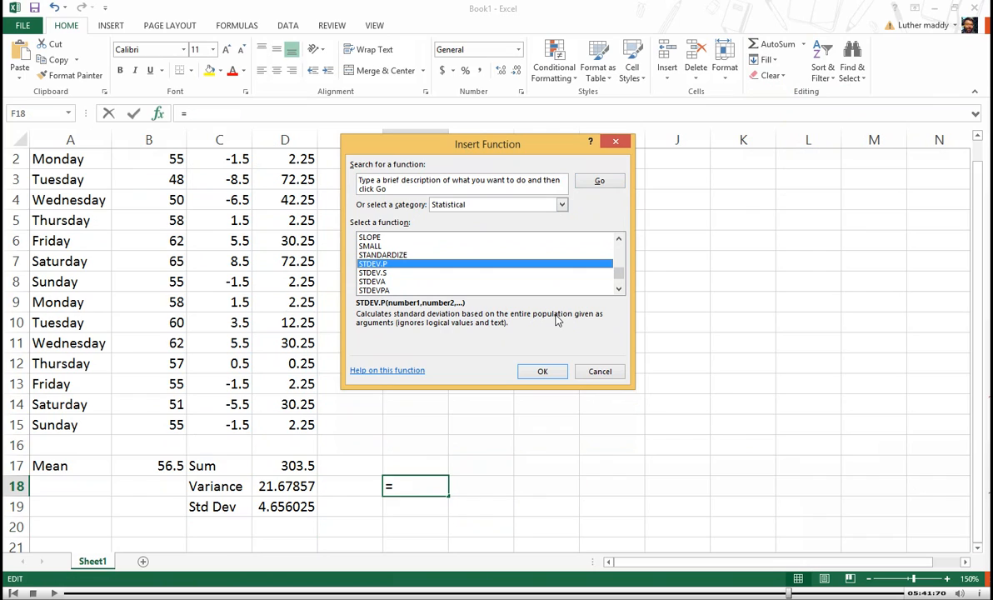
pyautogui.click(544, 372)
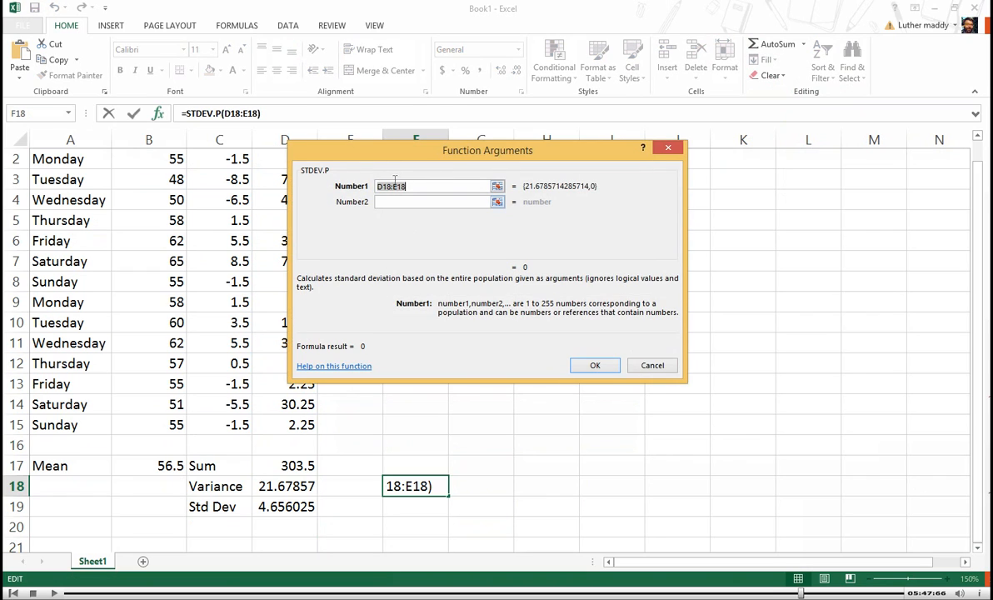
# Step: Set the first STDEV.P argument to the high temperatures B2:B15 and complete the function in F18
pyautogui.moveTo(400, 164); pyautogui.dragTo(570, 151)
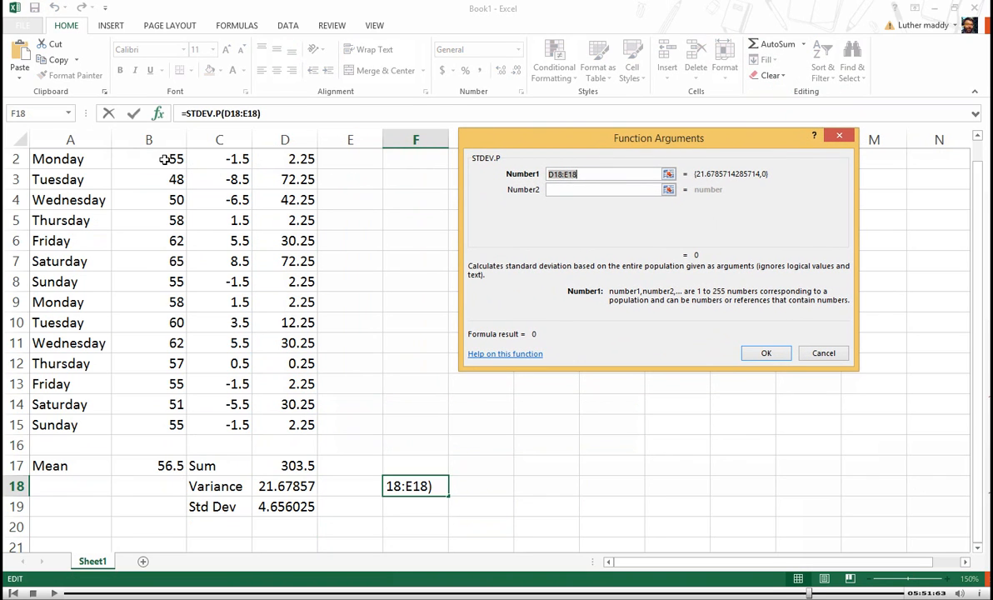
pyautogui.moveTo(161, 155); pyautogui.dragTo(164, 420)
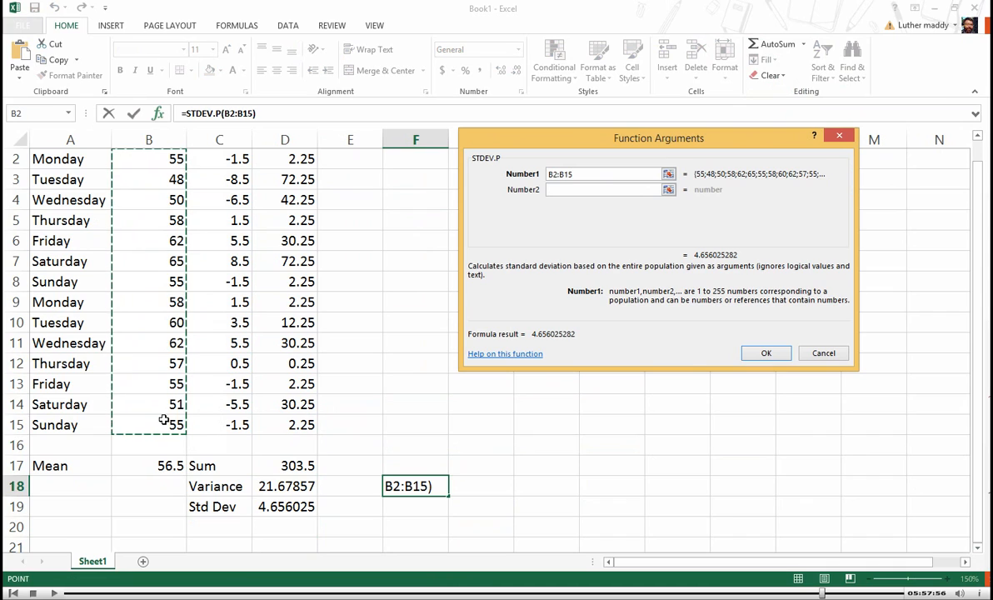
pyautogui.click(766, 352)
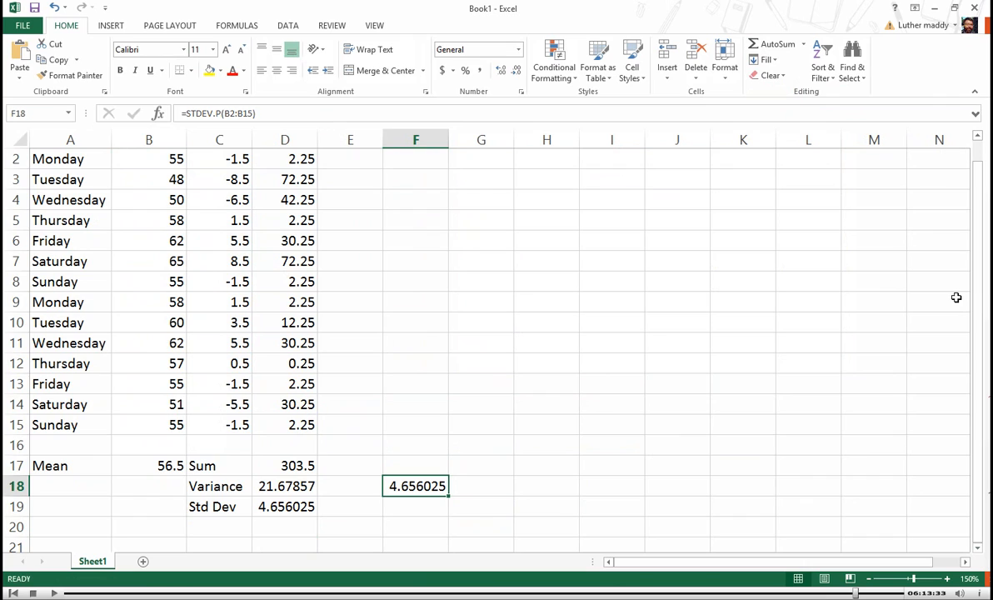
# Step: Compare the standard deviation in D19 with the STDEV.P cell F18 and open the F18 formula to examine its range
pyautogui.moveTo(976, 305); pyautogui.dragTo(977, 302)
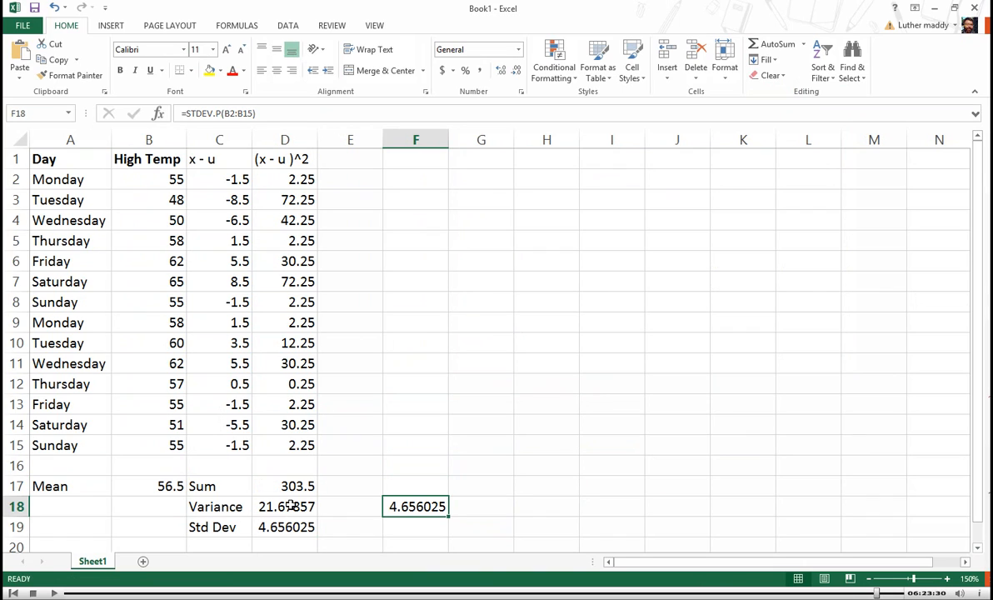
pyautogui.click(276, 527)
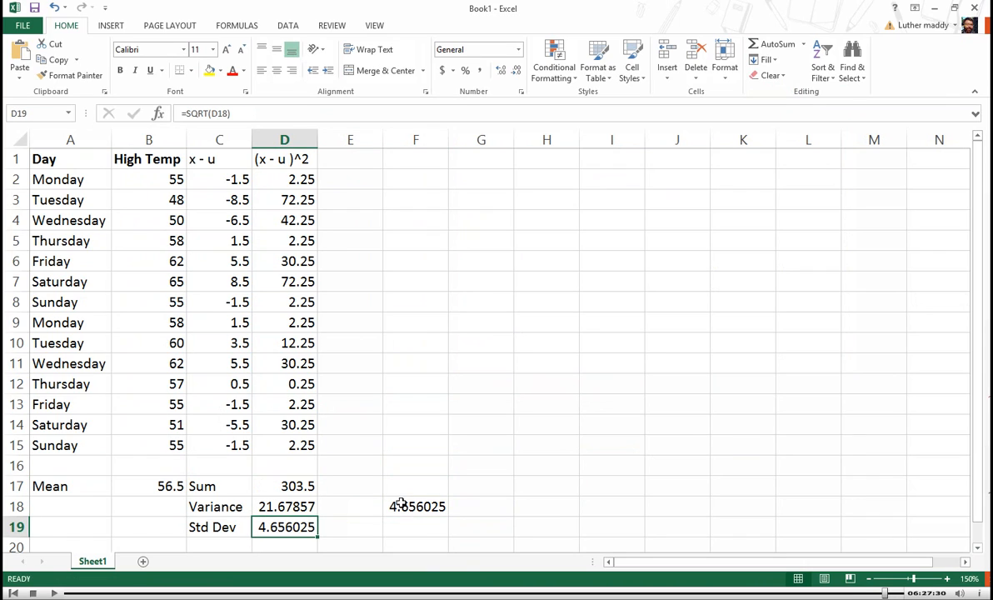
pyautogui.click(392, 506)
pyautogui.click(290, 113)
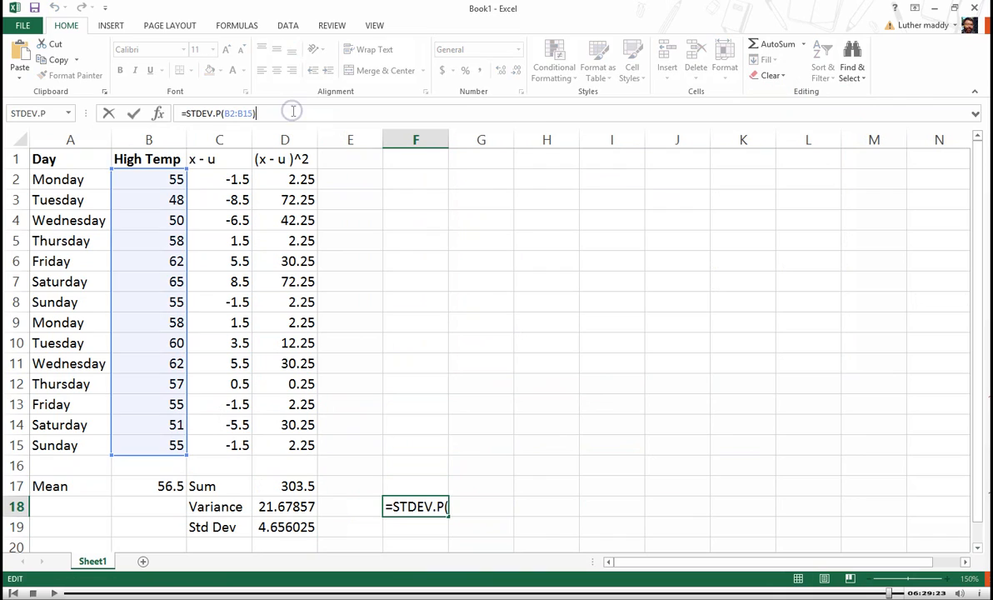